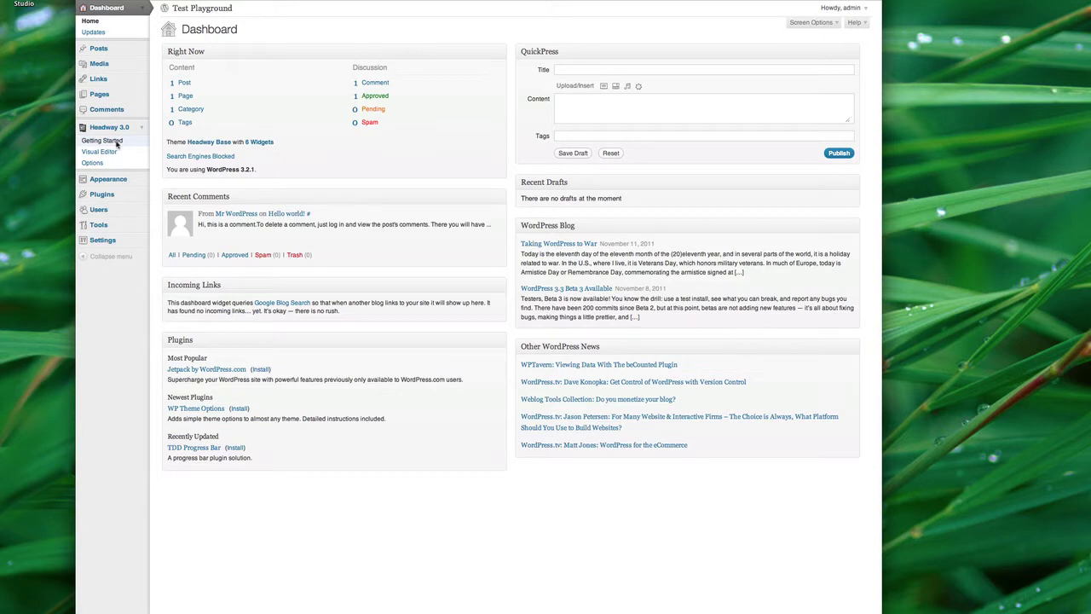
# - Launch the Headway Visual Editor from the Getting Started page, showing the Blog Index layout
pyautogui.click(117, 143)
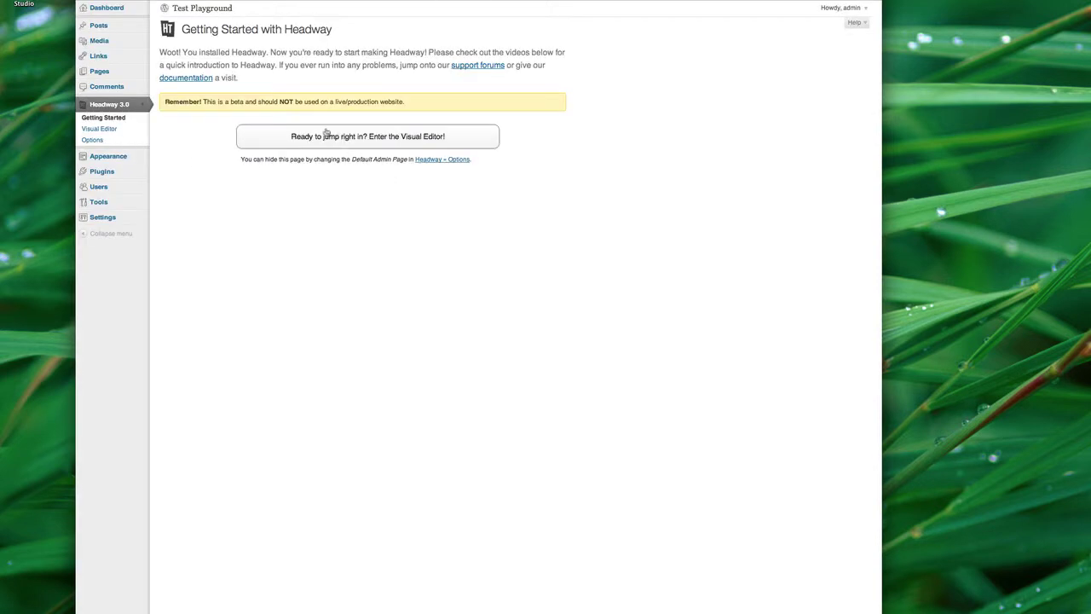
pyautogui.click(366, 141)
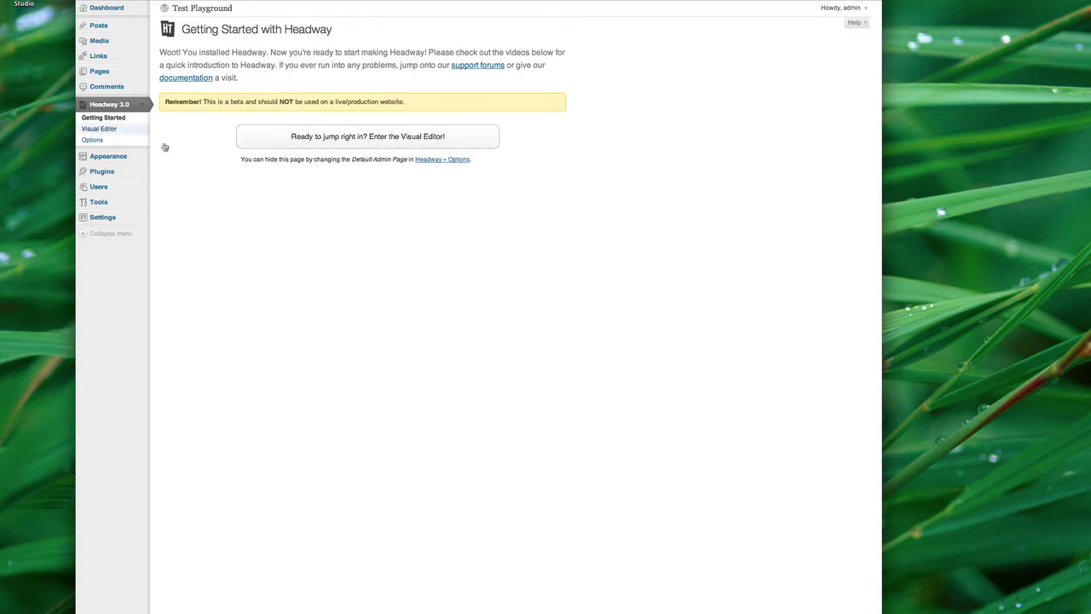
pyautogui.click(378, 138)
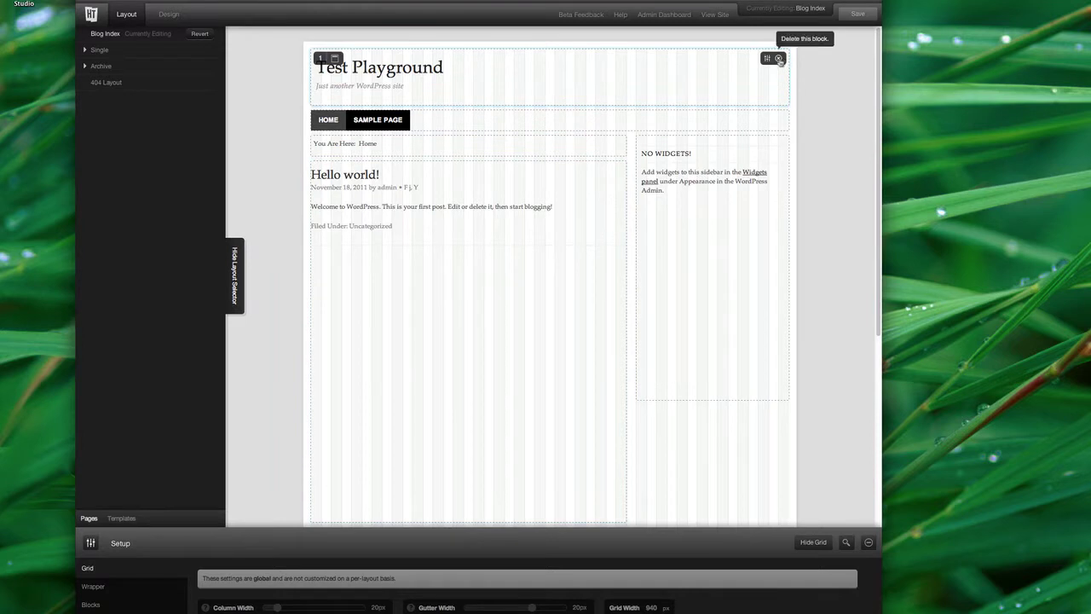
# - Delete the header, navigation, breadcrumbs, content and sidebar blocks, confirming each removal
pyautogui.click(779, 59)
pyautogui.click(723, 176)
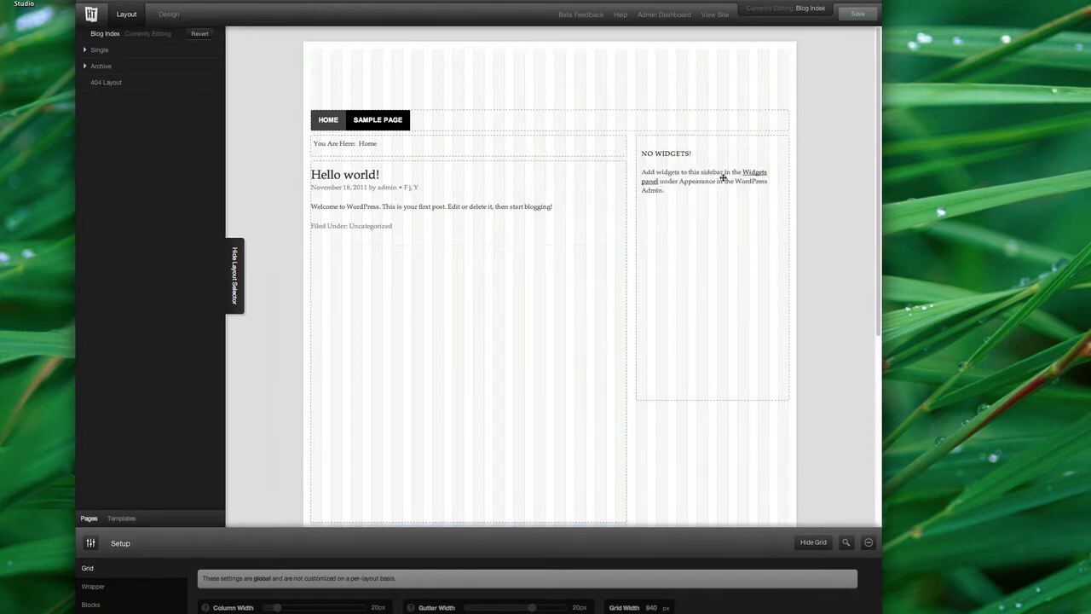
pyautogui.click(779, 120)
pyautogui.click(726, 175)
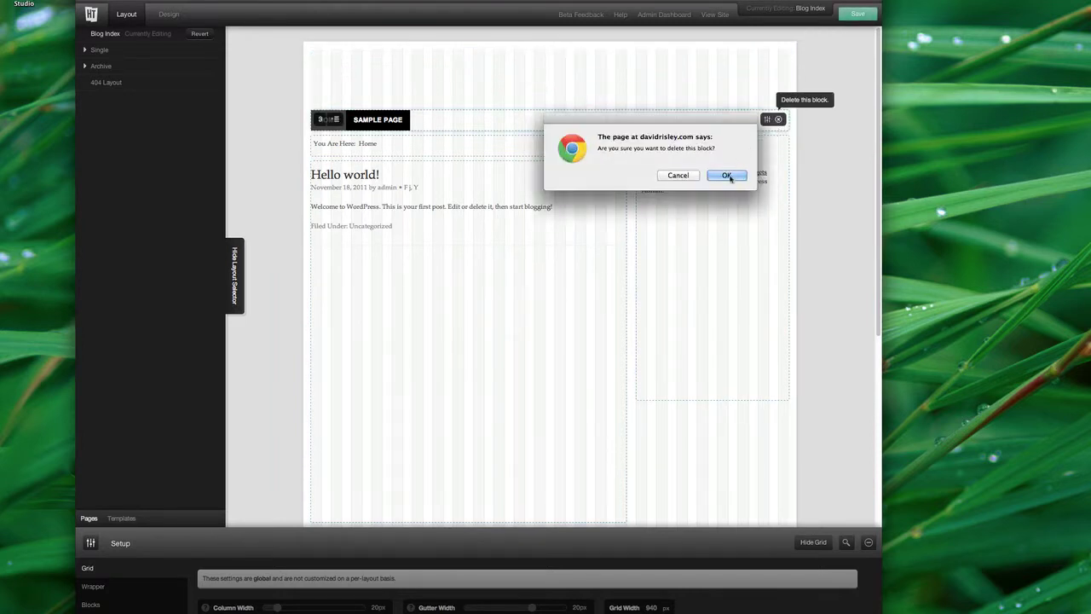
pyautogui.click(616, 145)
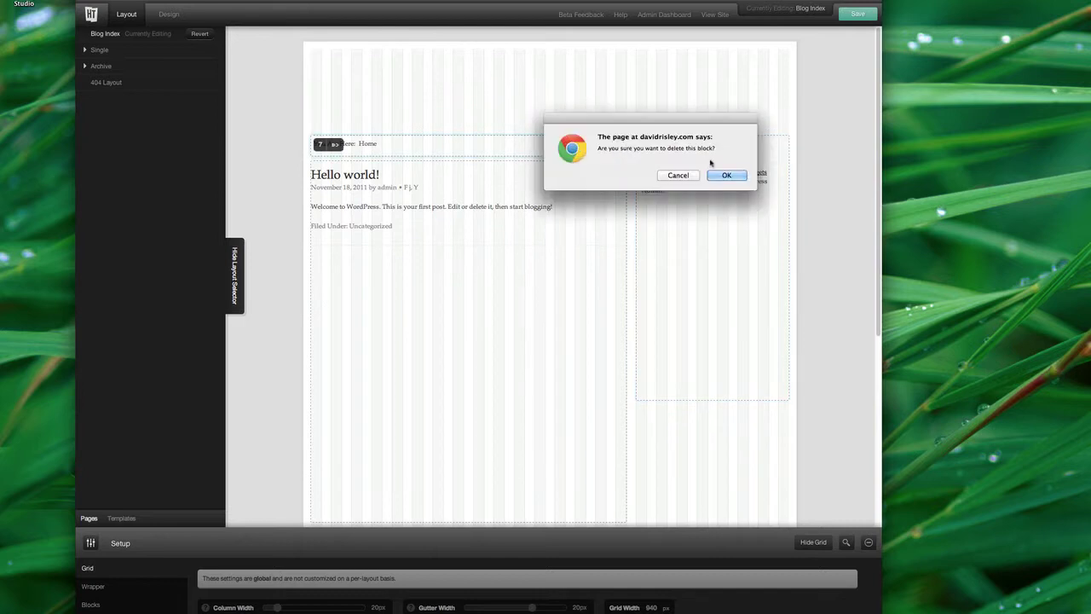
pyautogui.click(724, 176)
pyautogui.click(617, 169)
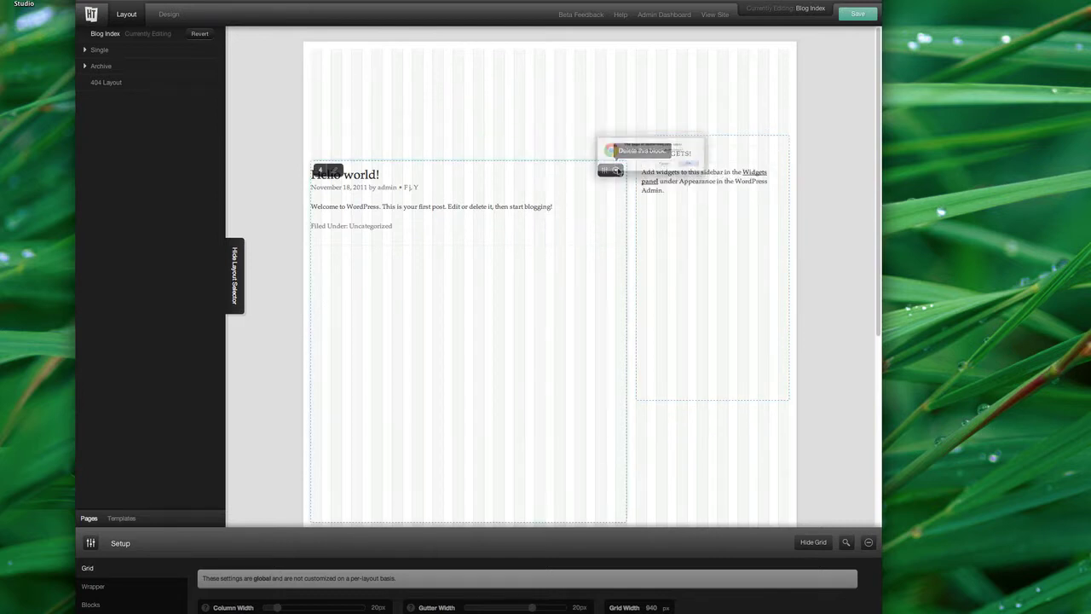
pyautogui.click(724, 176)
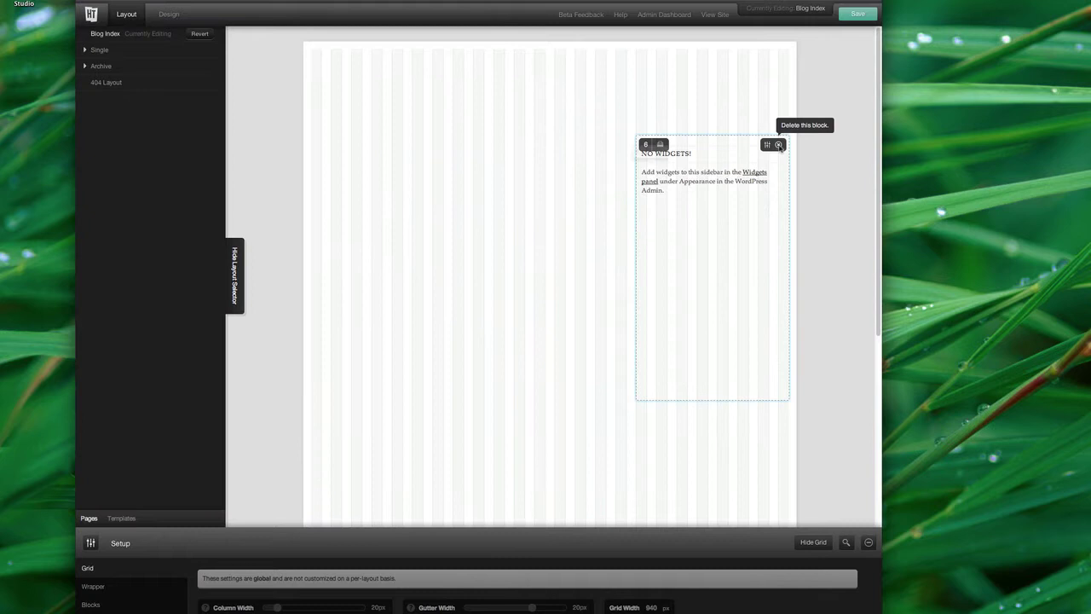
pyautogui.click(778, 145)
pyautogui.click(724, 176)
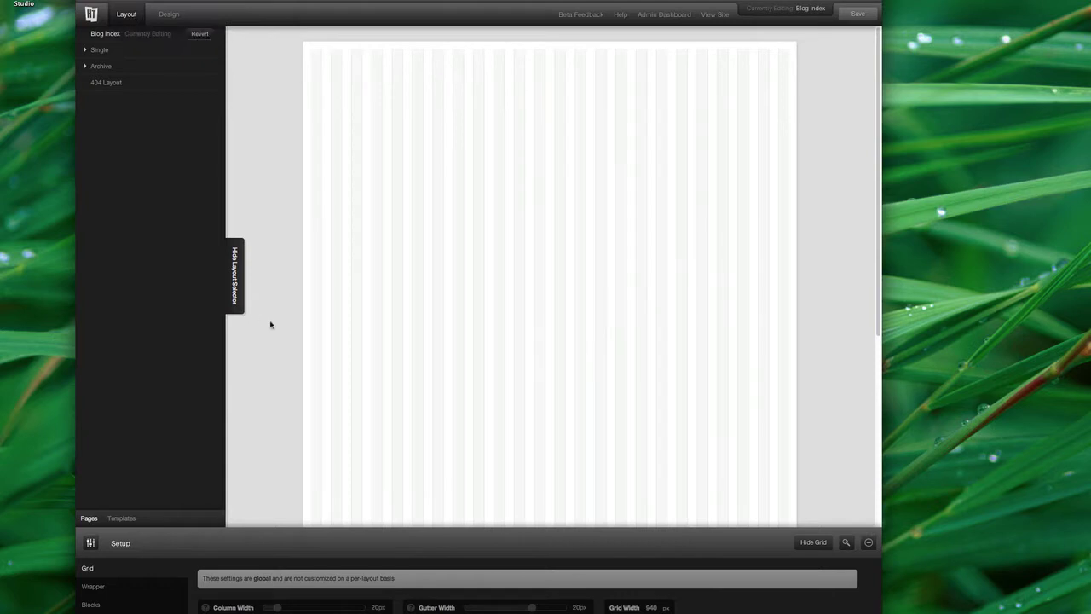
# - Draw a short full-width Header block at the top and a Navigation block beneath it
pyautogui.moveTo(311, 54); pyautogui.dragTo(792, 119)
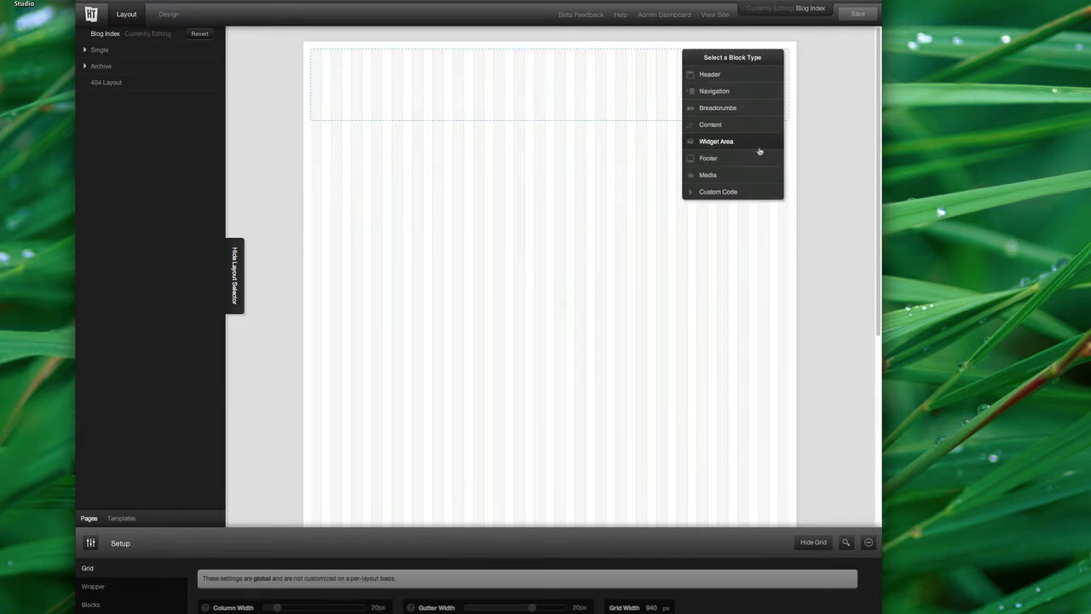
pyautogui.click(717, 76)
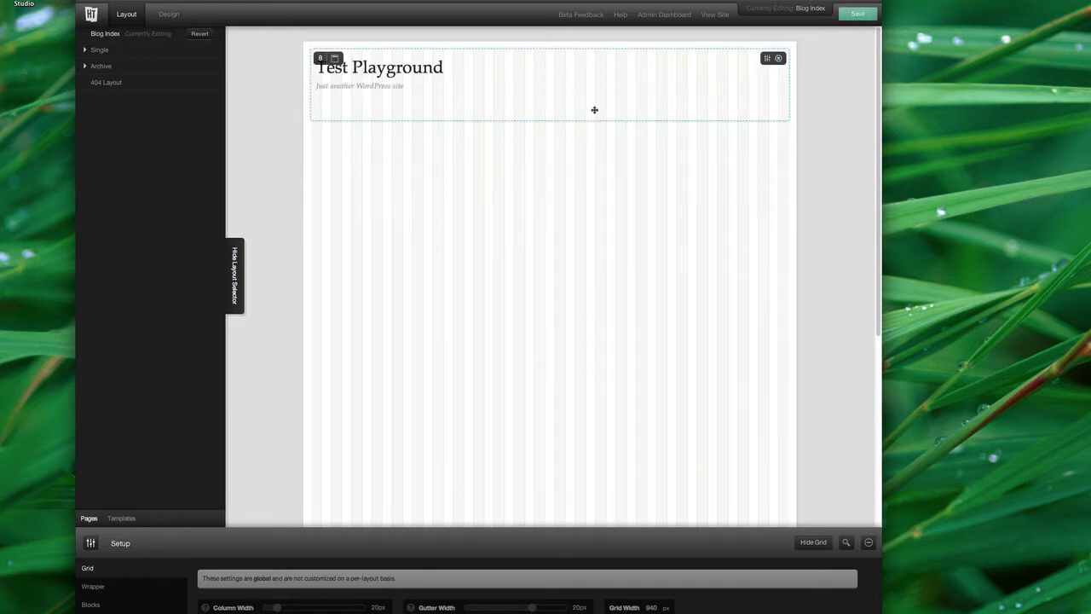
pyautogui.moveTo(568, 108); pyautogui.dragTo(569, 89)
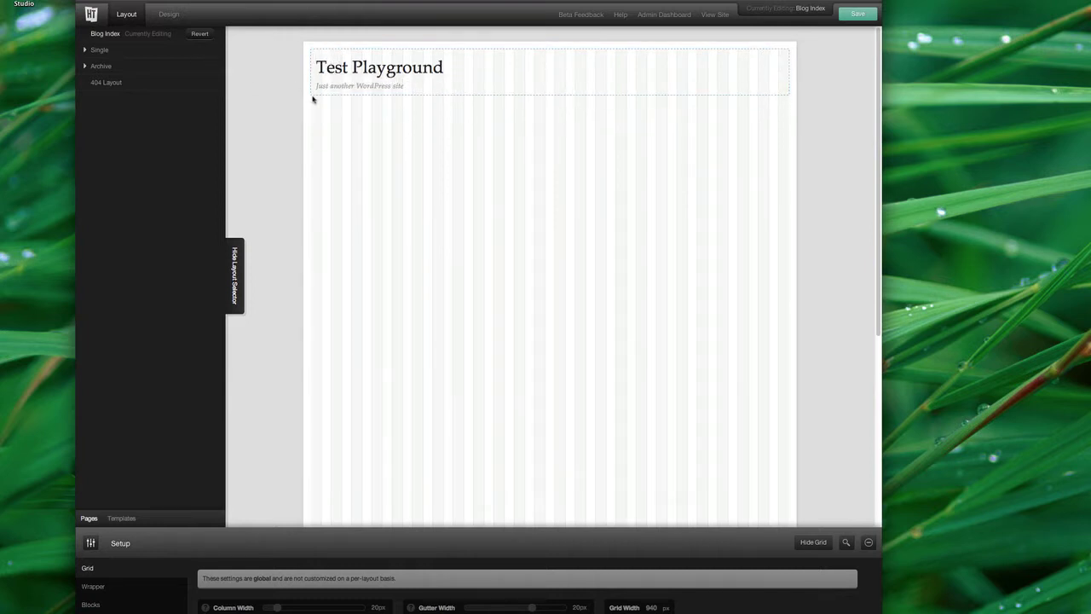
pyautogui.moveTo(311, 100); pyautogui.dragTo(792, 118)
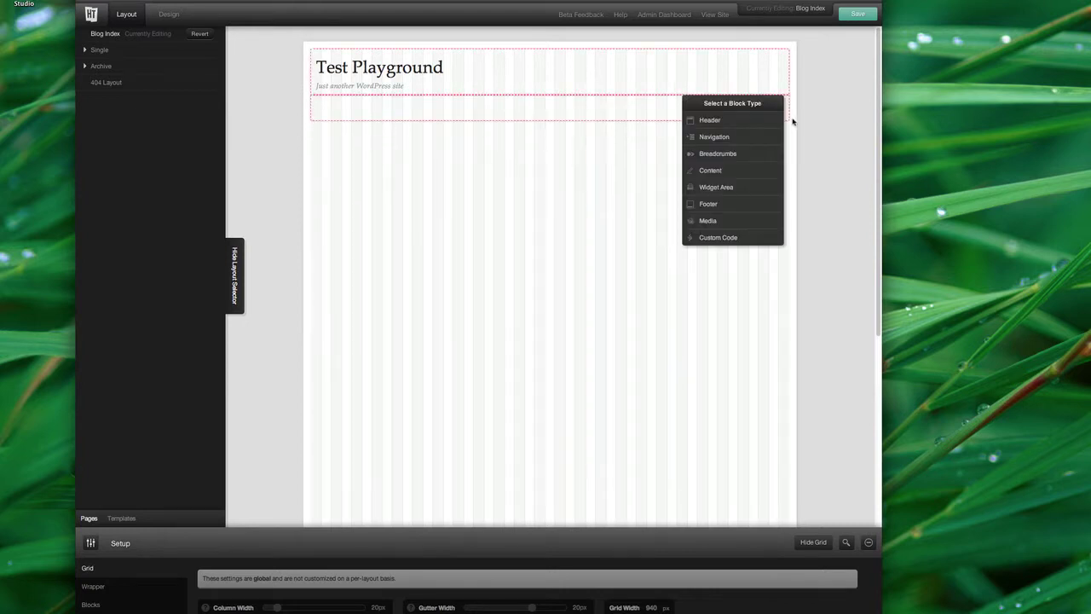
pyautogui.click(724, 139)
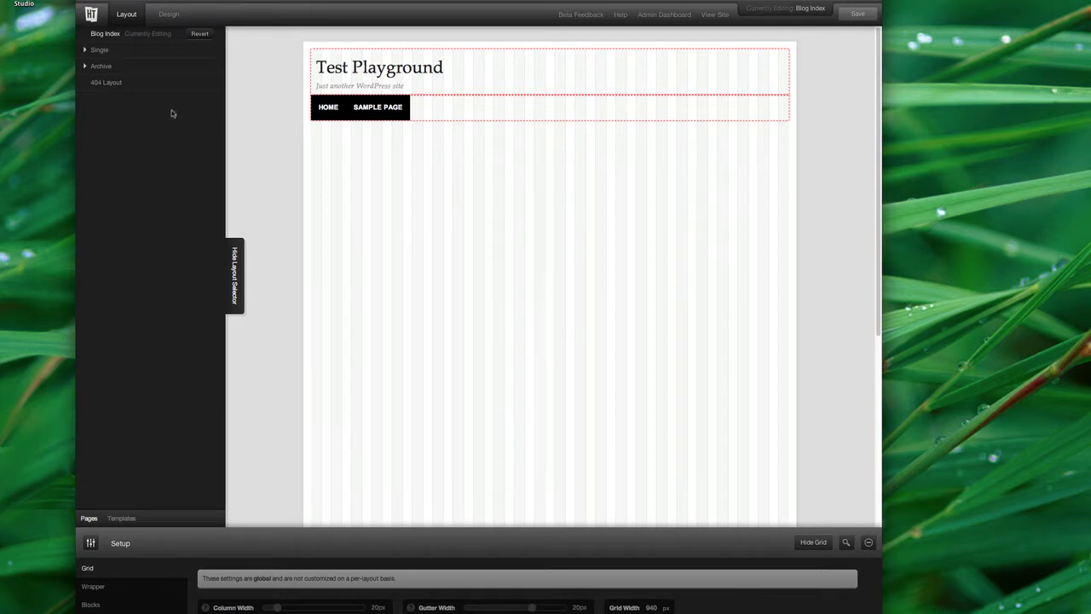
# - Draw a tall Widget Area sidebar on the right and a wide Content block to its left
pyautogui.moveTo(675, 125); pyautogui.dragTo(796, 519)
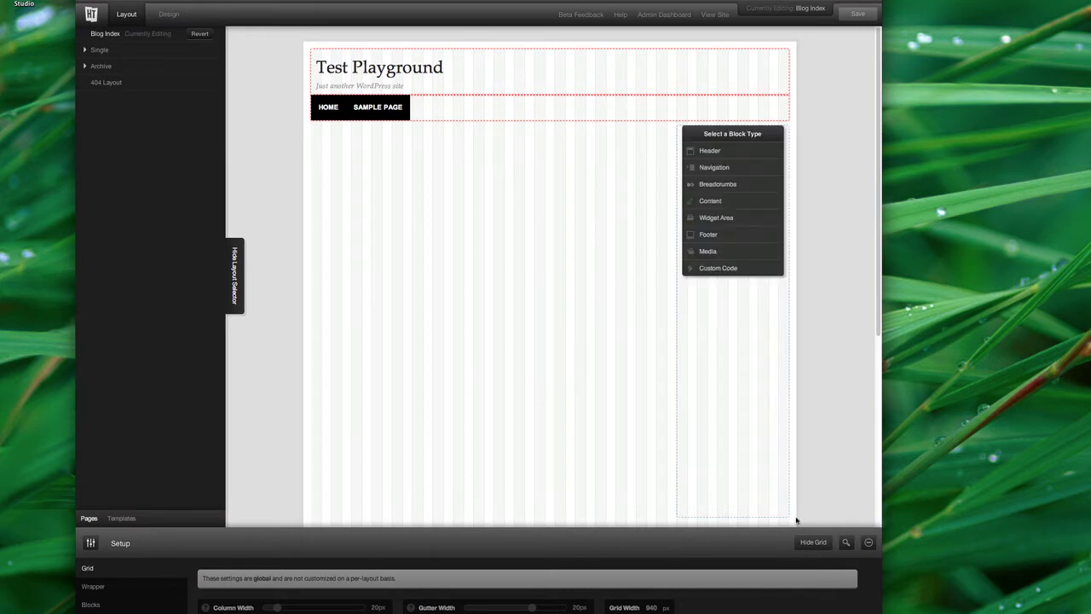
pyautogui.click(718, 219)
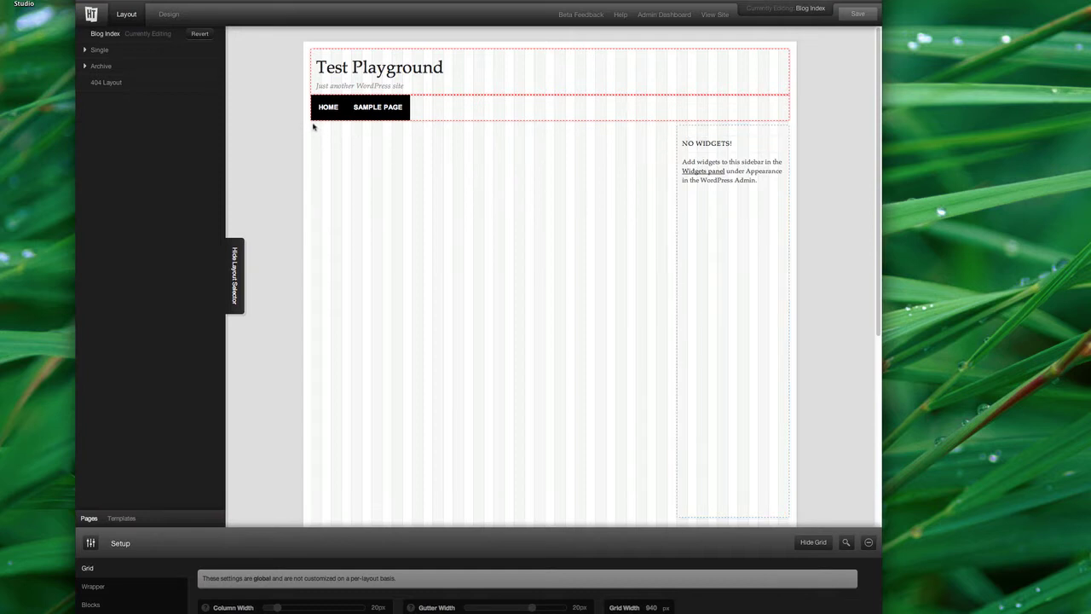
pyautogui.moveTo(313, 127); pyautogui.dragTo(674, 518)
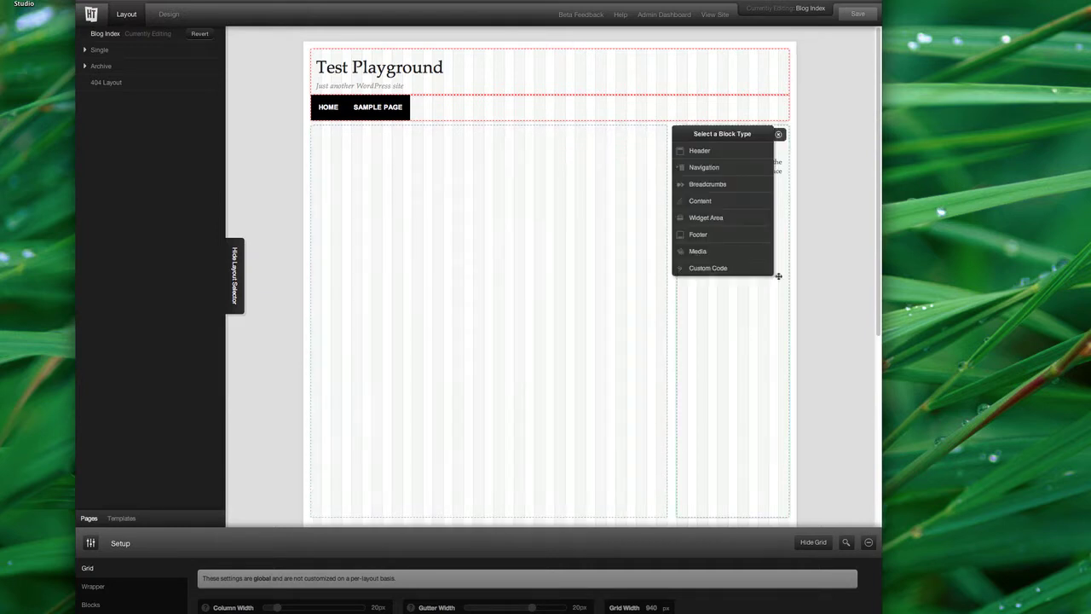
pyautogui.click(700, 201)
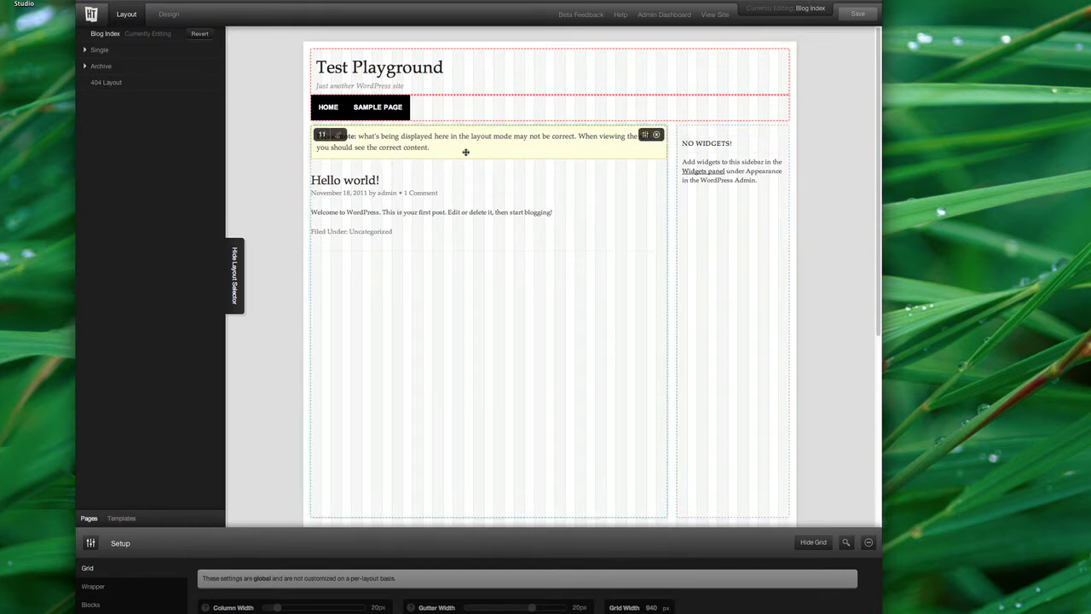
# - Insert a new block above the content and set its type to Breadcrumbs
pyautogui.moveTo(464, 144); pyautogui.dragTo(463, 195)
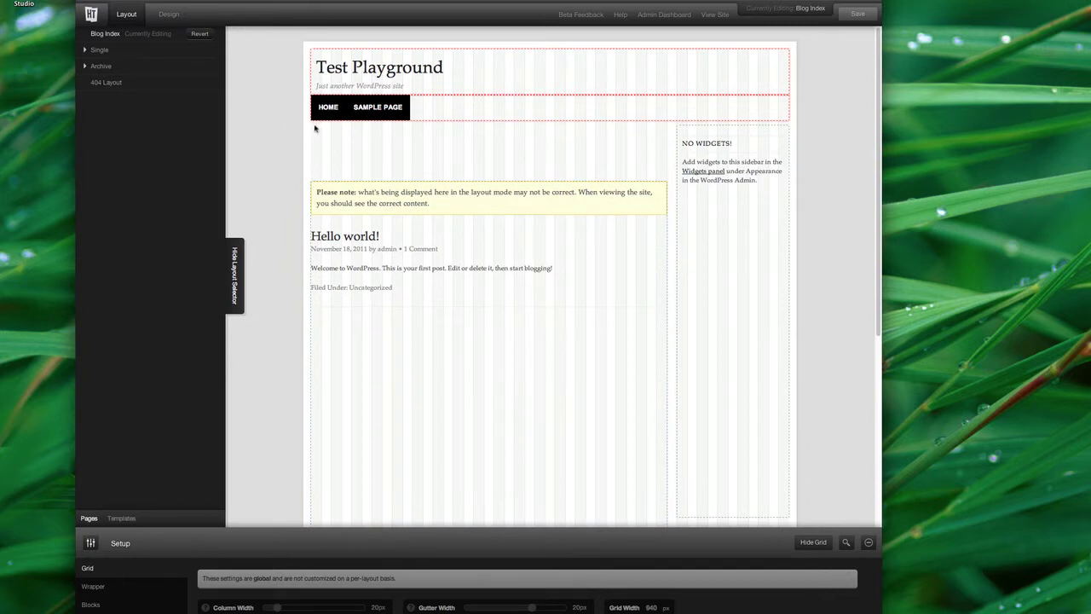
pyautogui.moveTo(312, 126); pyautogui.dragTo(671, 179)
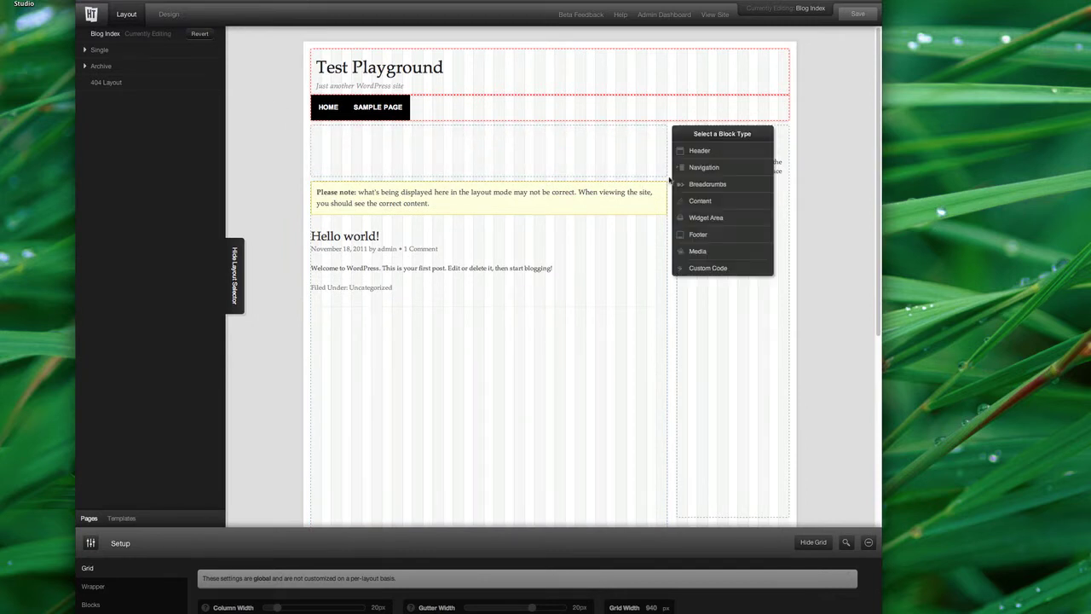
pyautogui.click(697, 251)
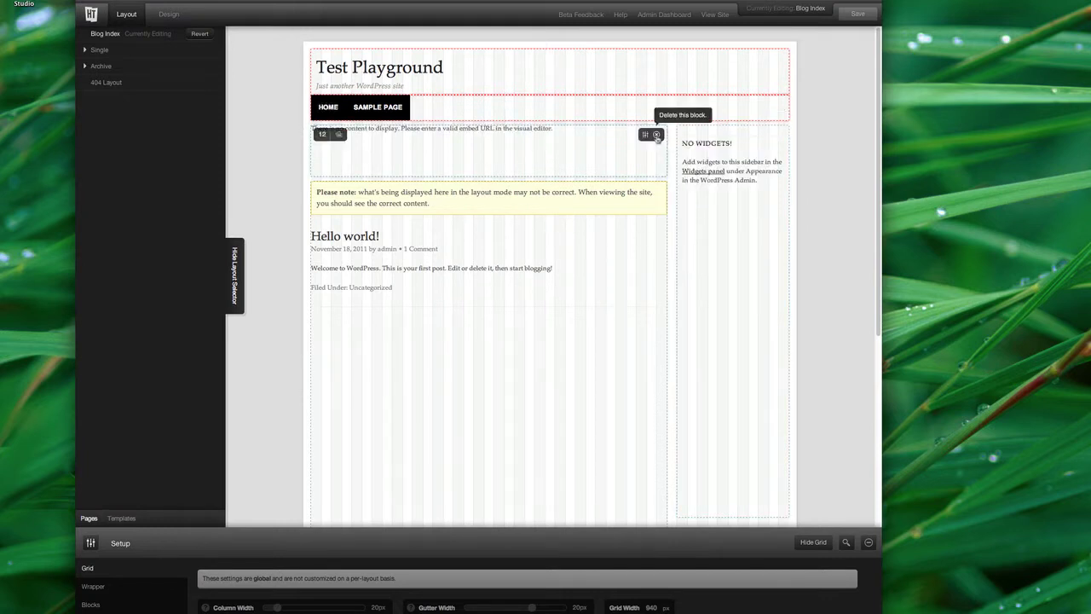
pyautogui.click(339, 134)
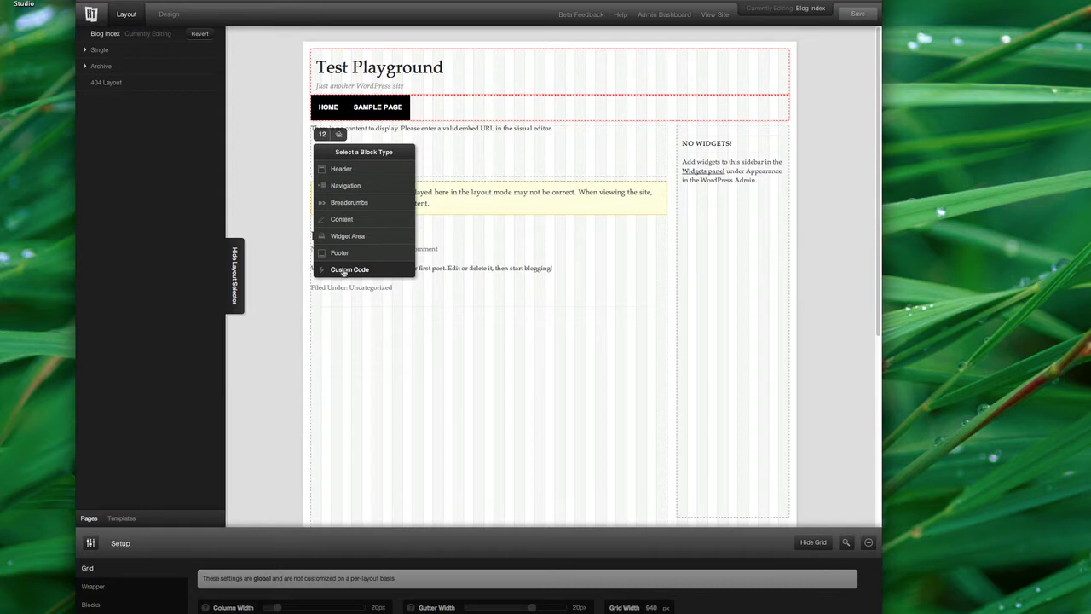
pyautogui.click(343, 202)
pyautogui.click(724, 176)
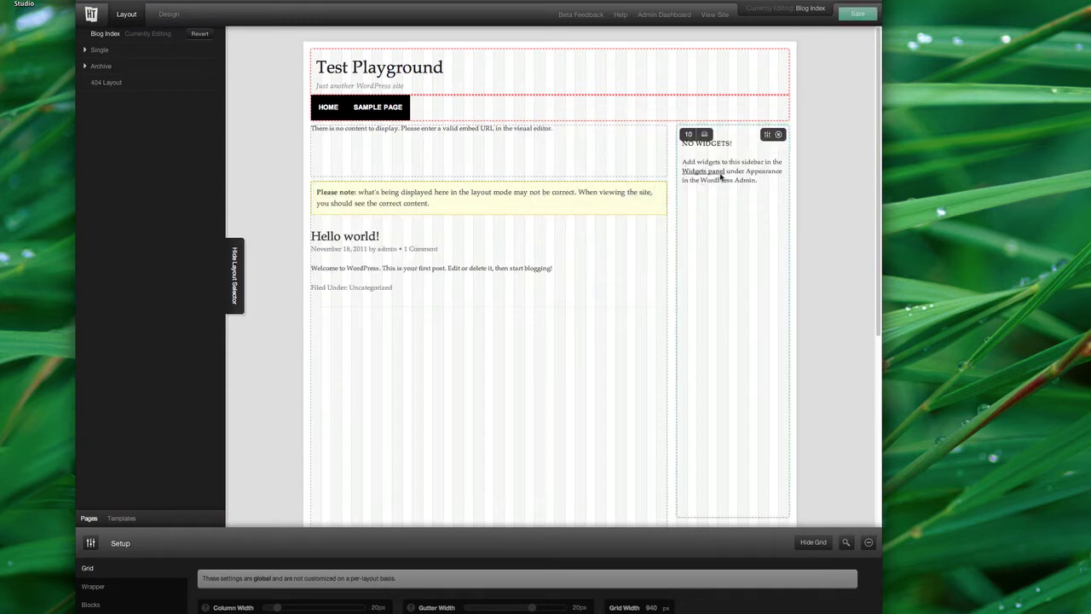
# - Delete the Breadcrumbs block and move the notice block up under the navigation
pyautogui.click(657, 135)
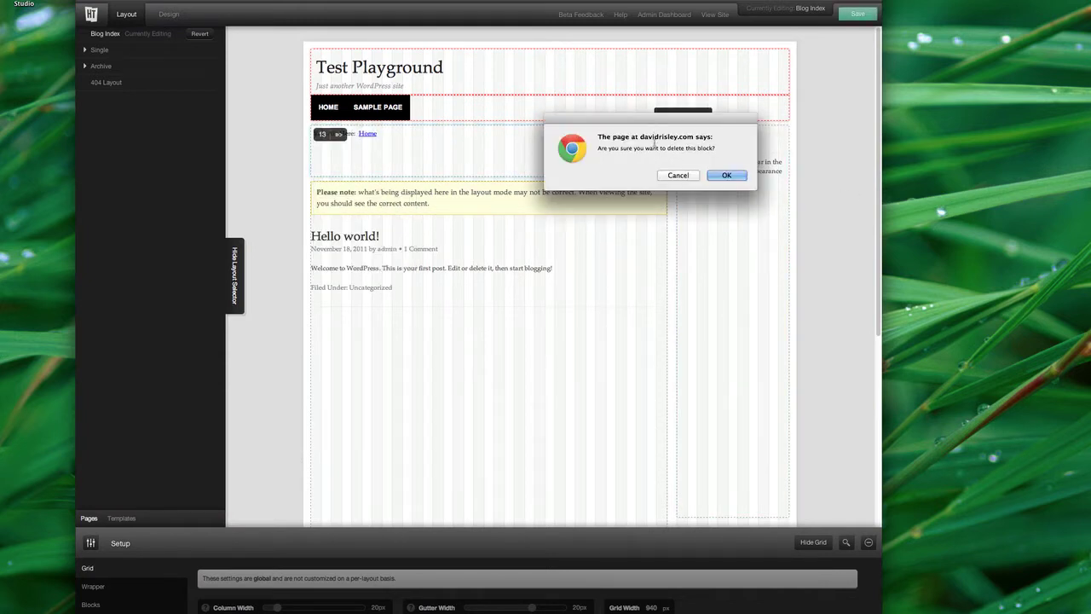
pyautogui.click(725, 175)
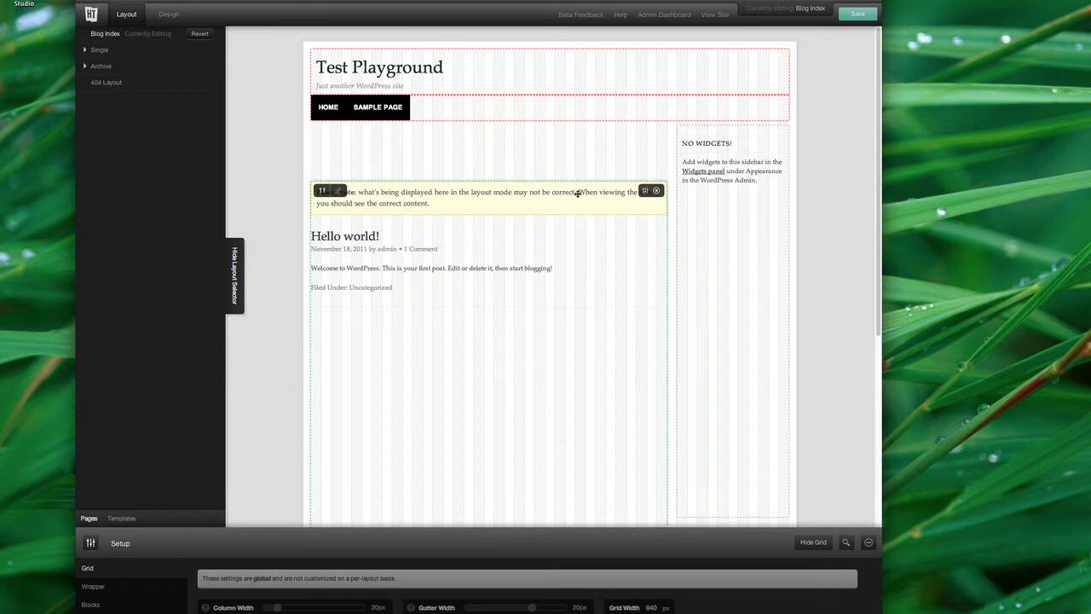
pyautogui.moveTo(578, 191); pyautogui.dragTo(584, 135)
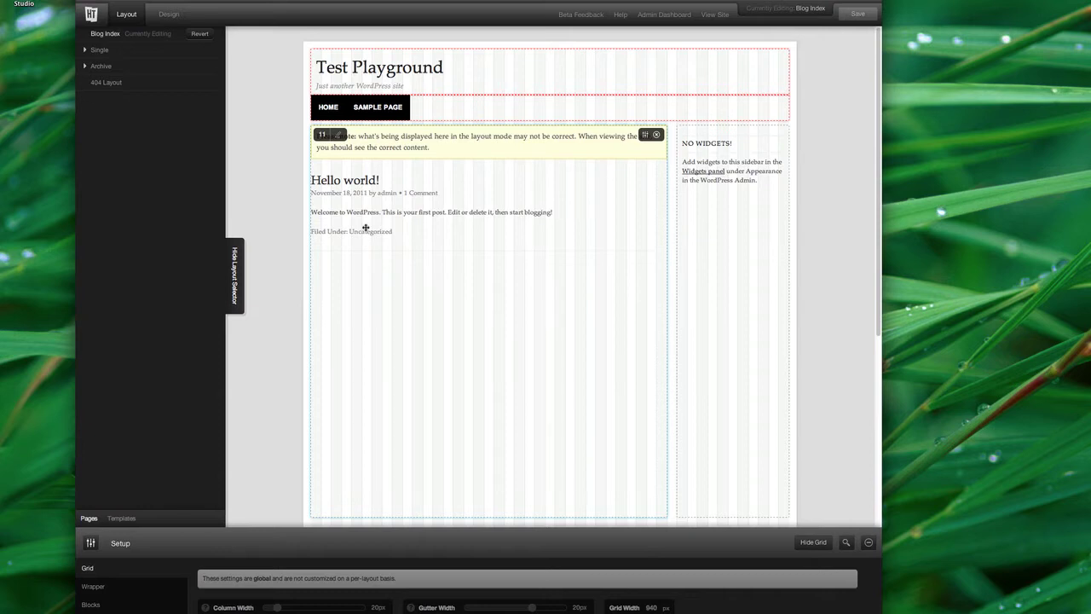
# - In design mode, set the Header's Site Title font family to Arial
pyautogui.click(169, 14)
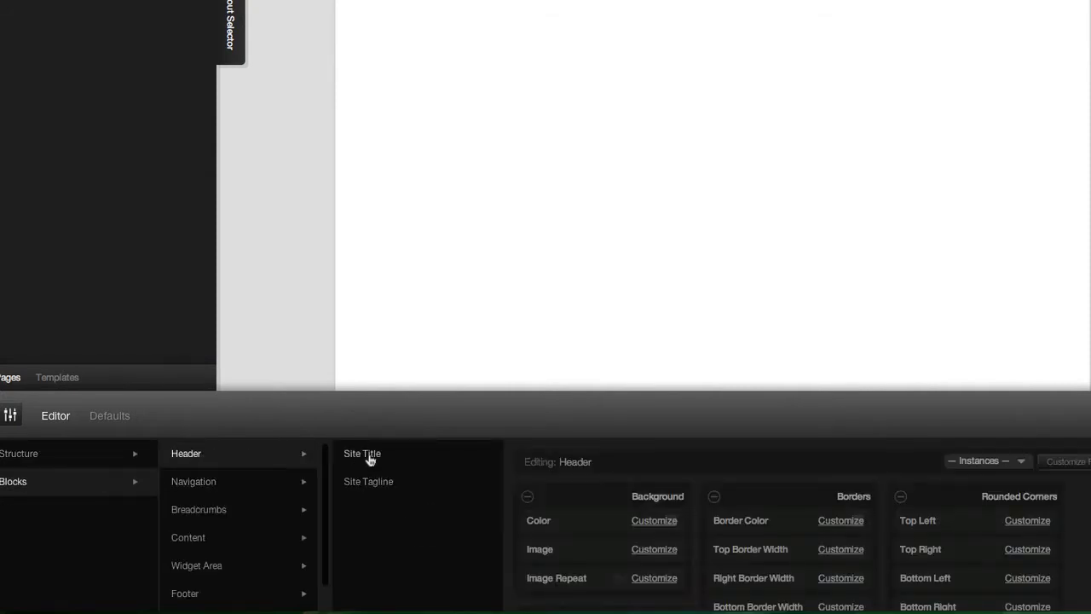
pyautogui.click(370, 453)
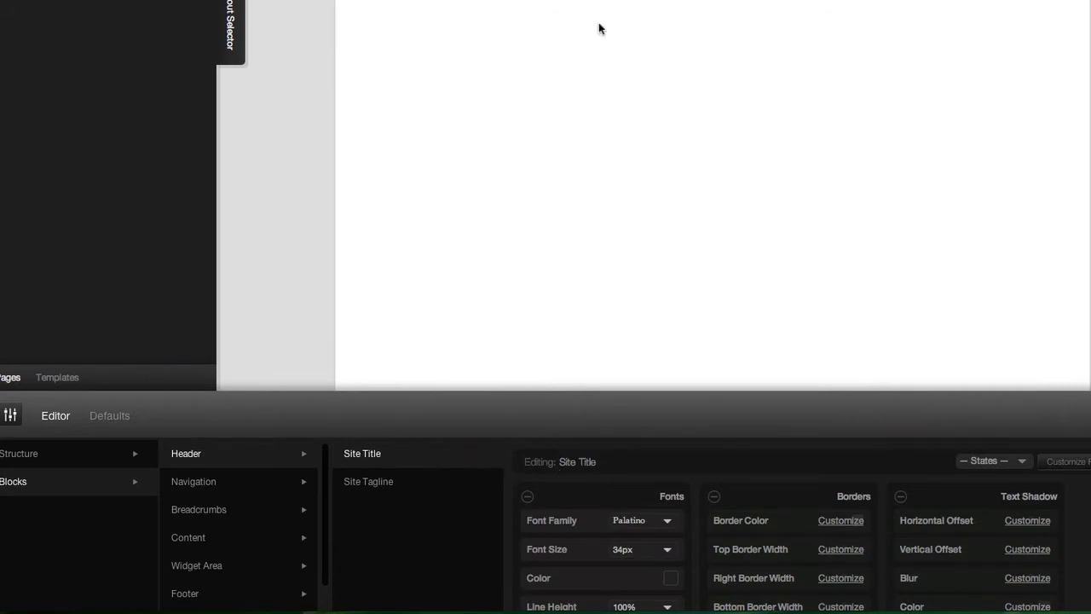
pyautogui.click(668, 521)
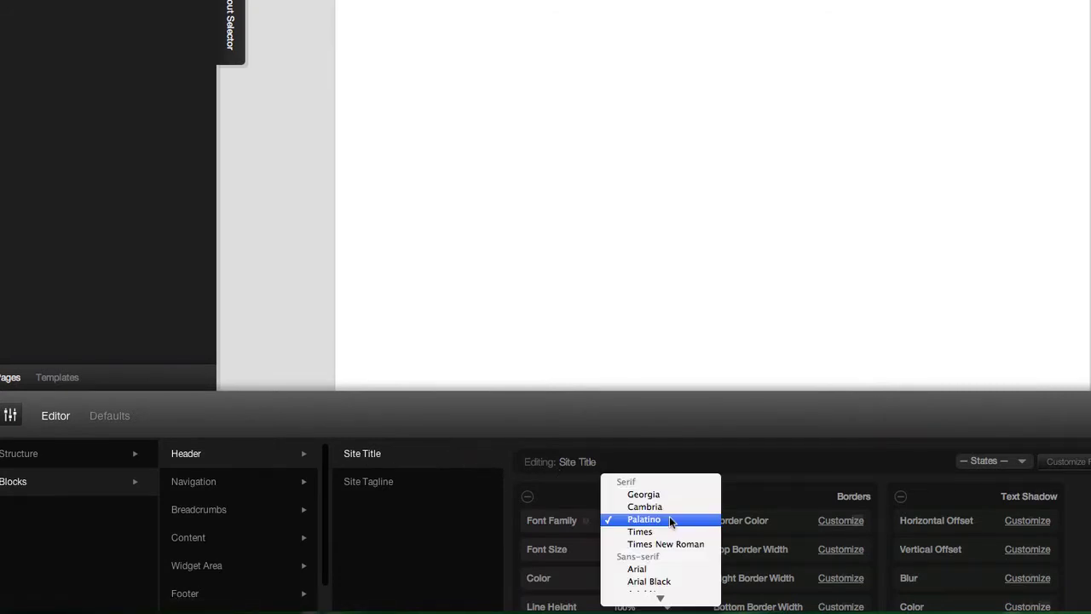
pyautogui.click(650, 569)
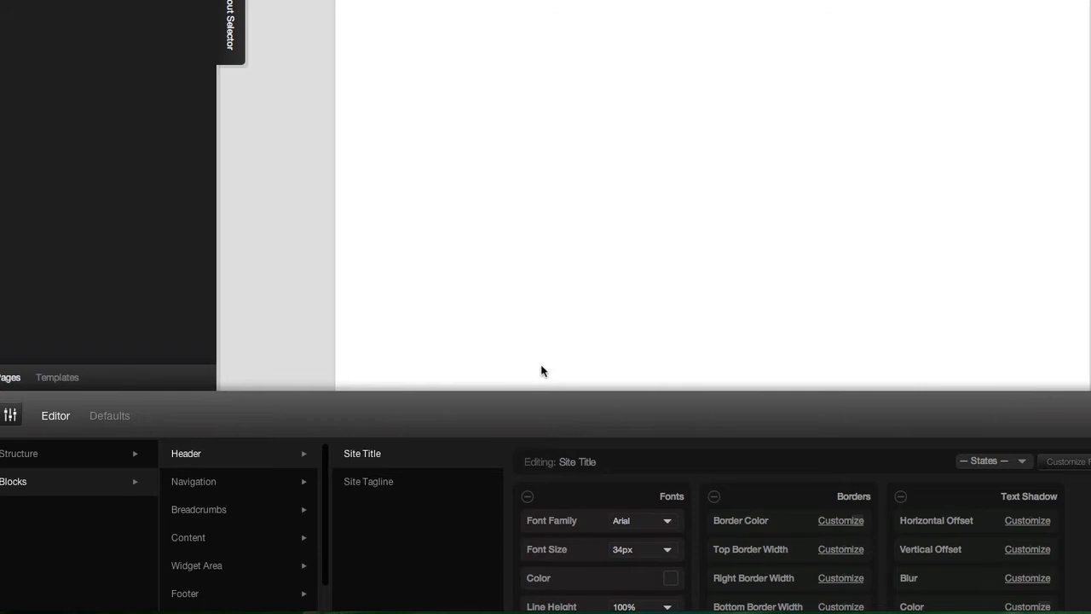
# - Bring up the Navigation block's styling options
pyautogui.scroll(-2, 716, 539)
pyautogui.scroll(-3, 716, 539)
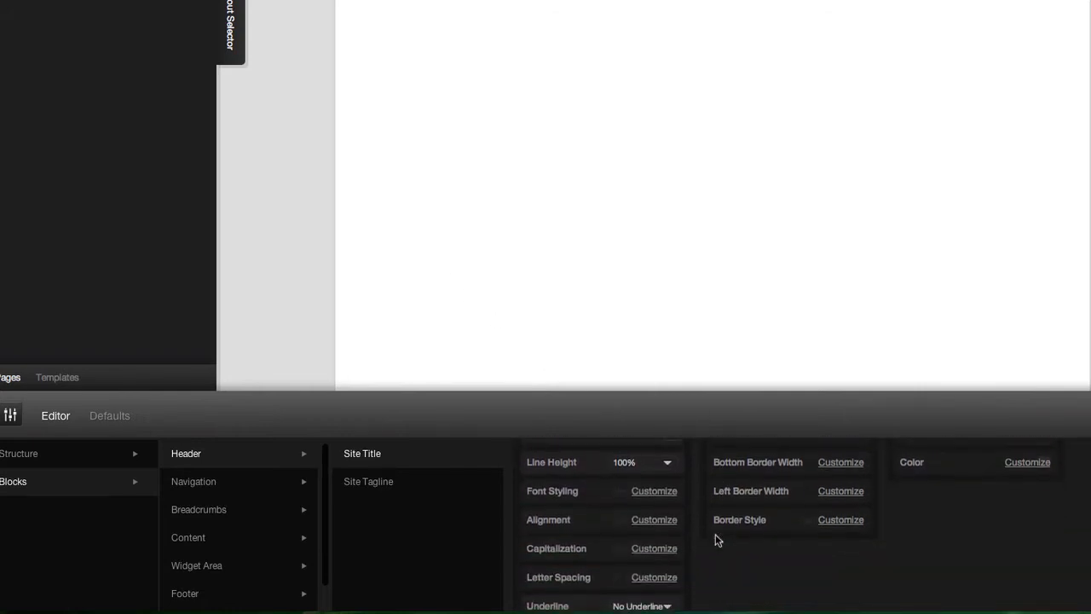
pyautogui.scroll(4, 716, 539)
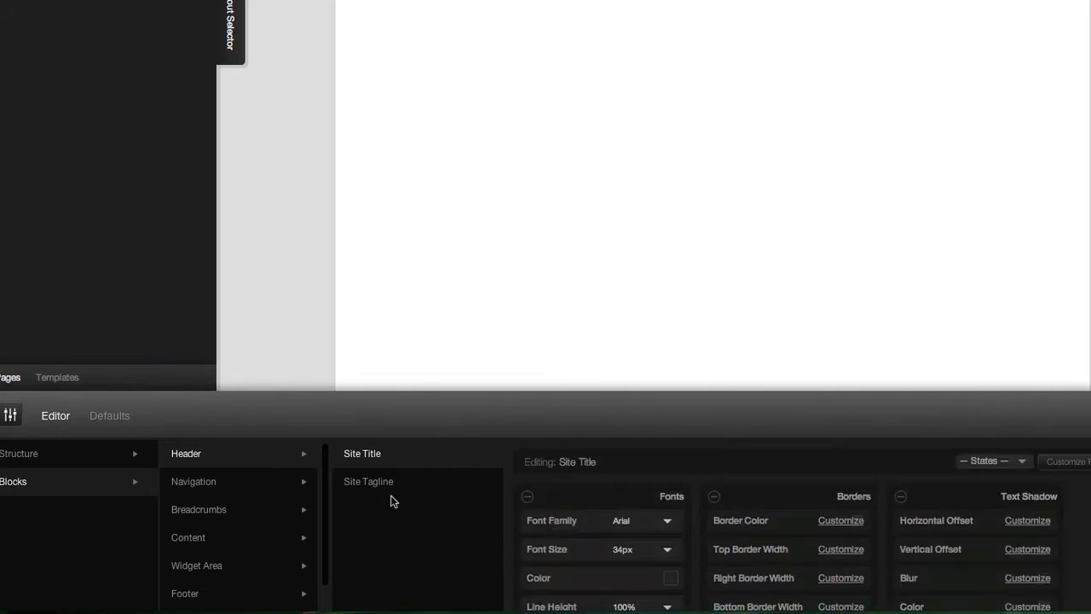
pyautogui.click(284, 484)
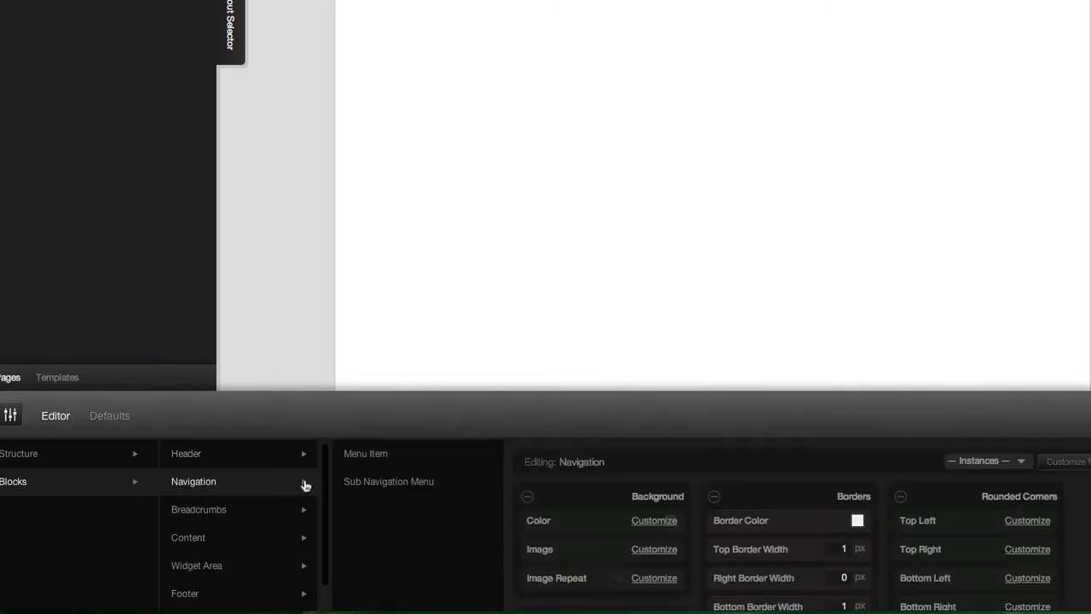
# - Give the navigation Menu Item a blue (#0000e3) background color
pyautogui.click(390, 459)
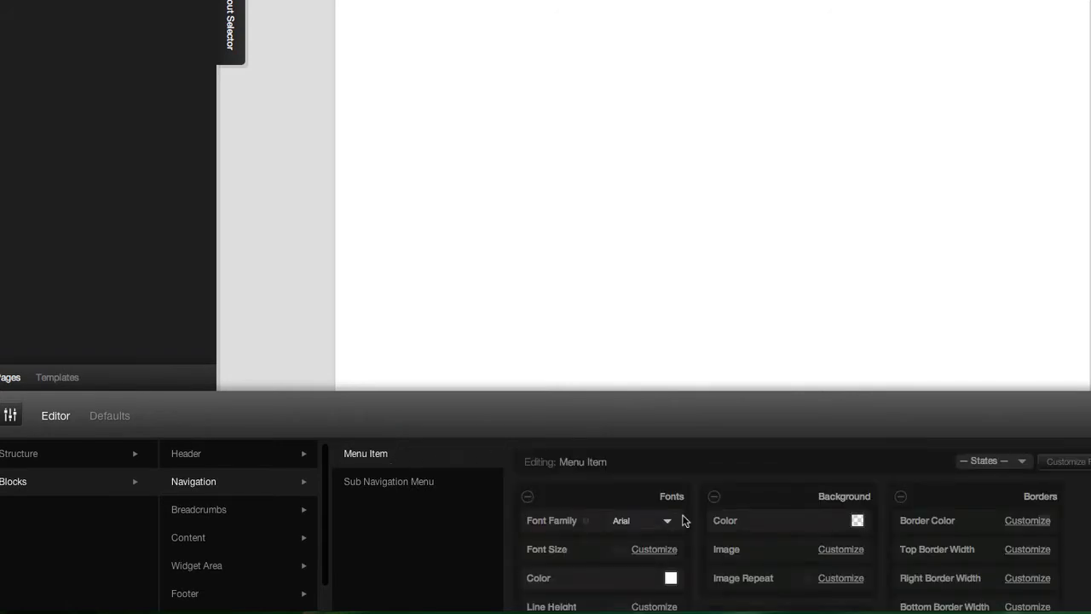
pyautogui.scroll(-1, 677, 529)
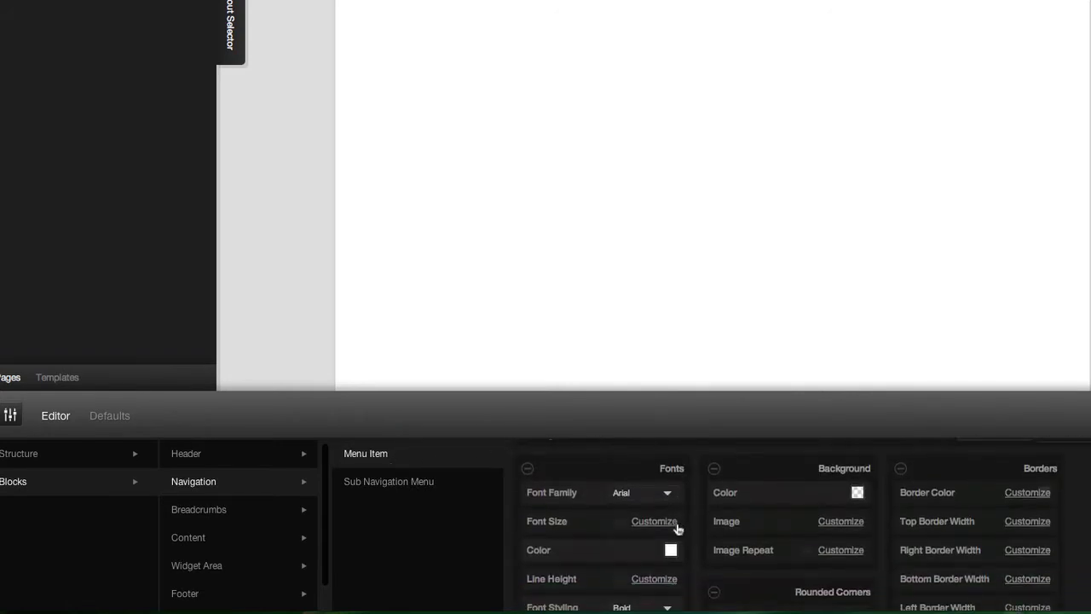
pyautogui.scroll(-1, 676, 525)
pyautogui.scroll(1, 671, 535)
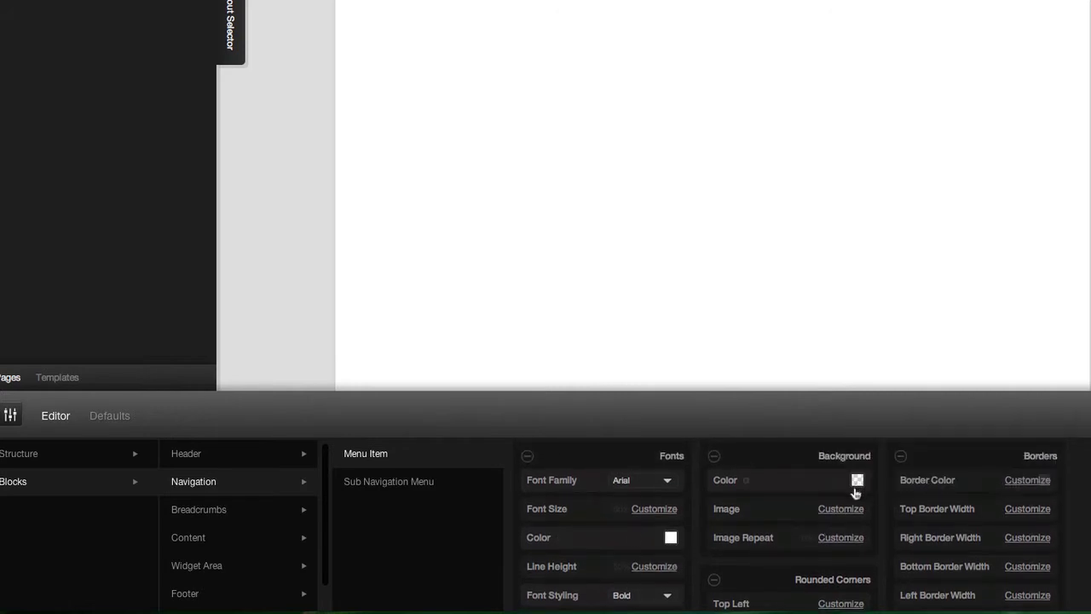
pyautogui.scroll(1, 856, 512)
pyautogui.click(857, 519)
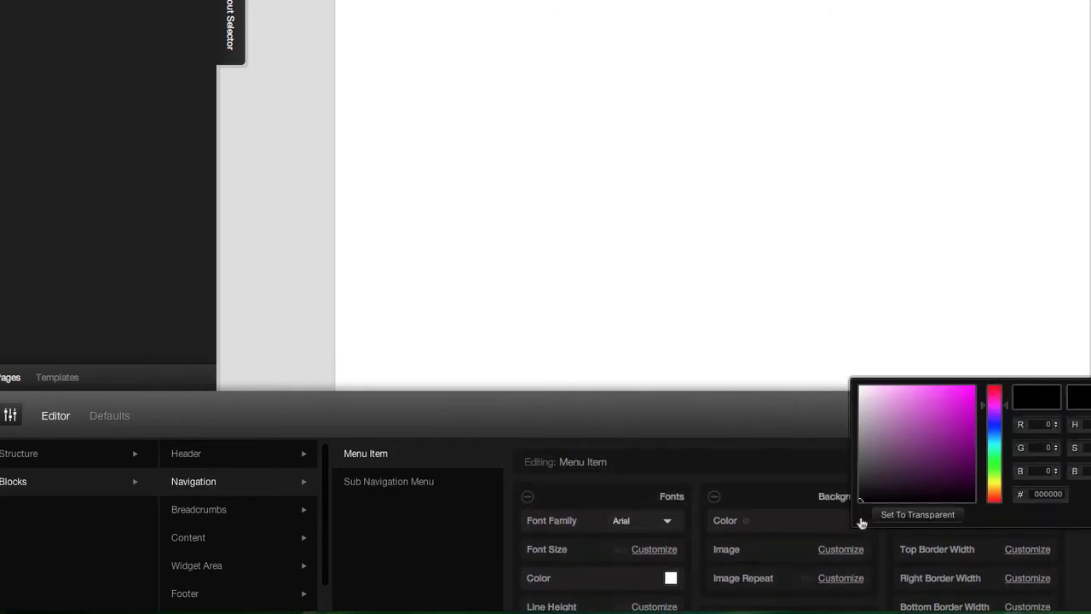
pyautogui.click(998, 427)
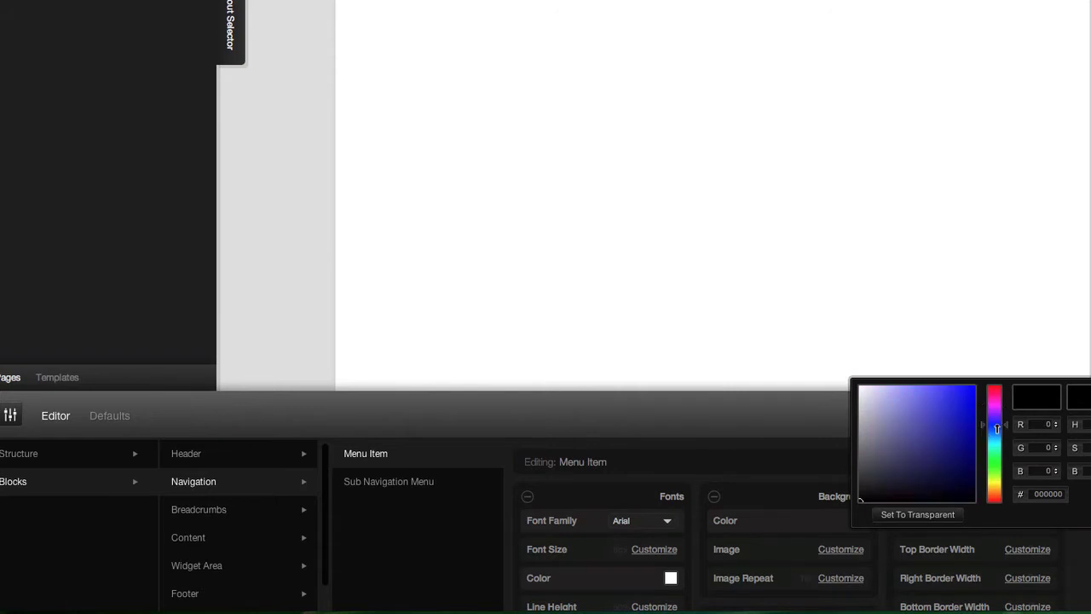
pyautogui.moveTo(956, 418); pyautogui.dragTo(989, 398)
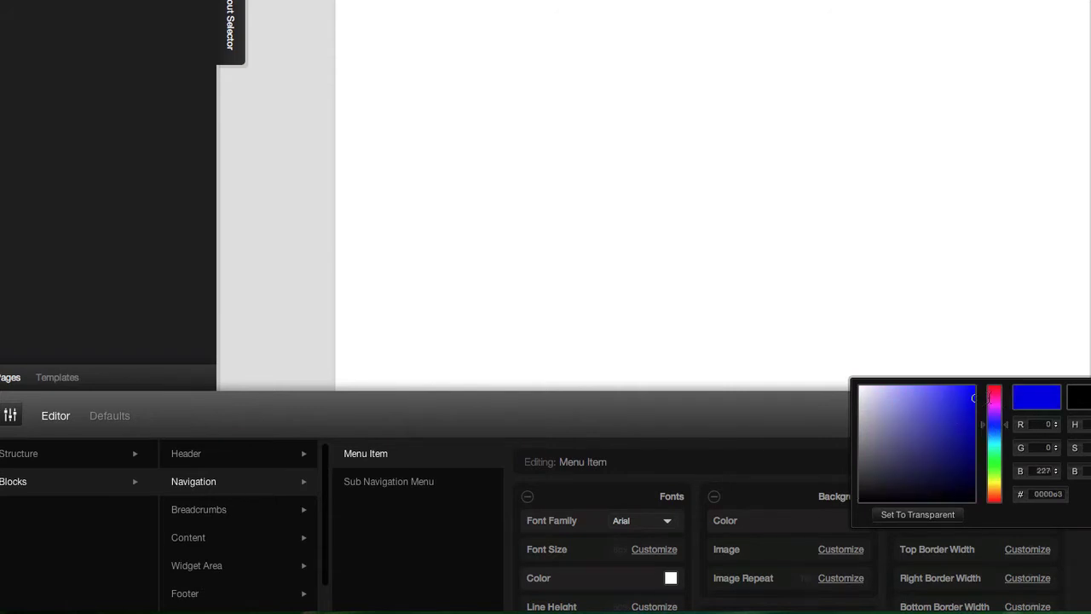
pyautogui.click(1071, 530)
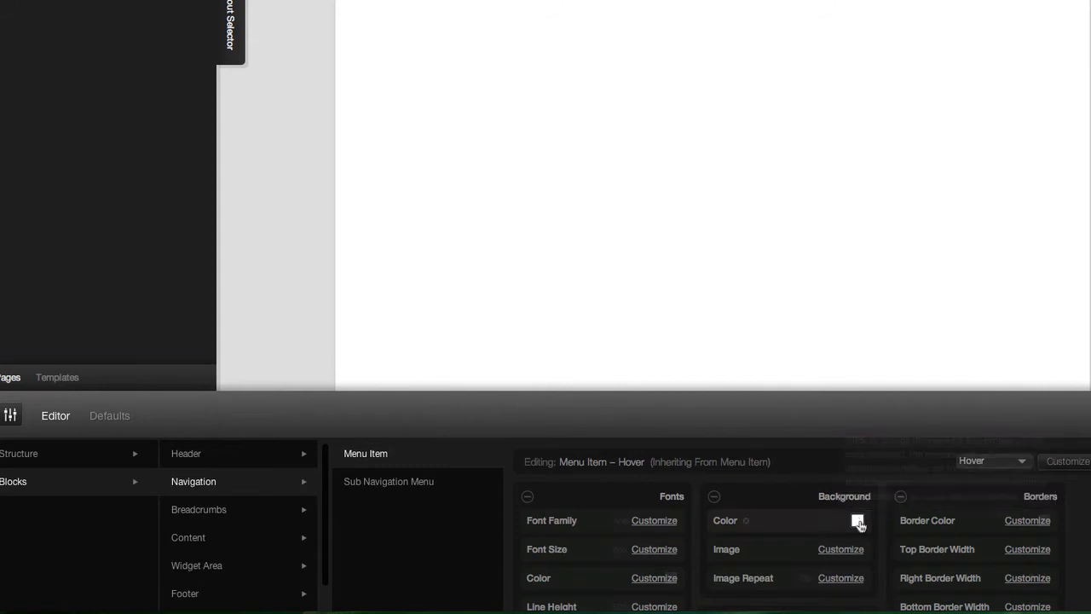
# - Set the hovered menu item background color to violet (#5405ff)
pyautogui.click(858, 522)
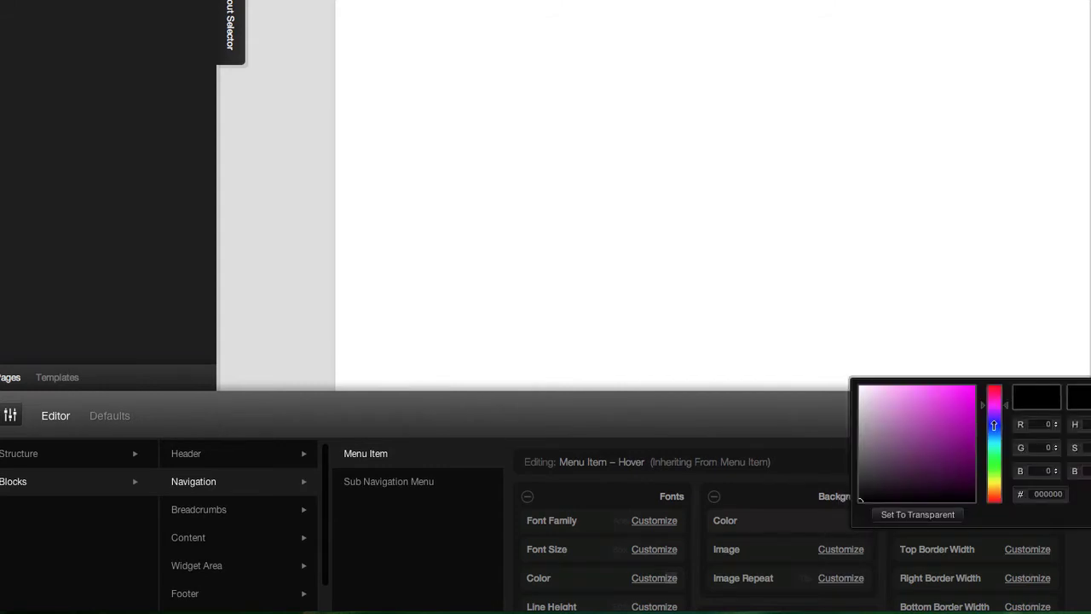
pyautogui.moveTo(993, 424)
pyautogui.mouseDown()
pyautogui.moveTo(952, 406)
pyautogui.moveTo(948, 390)
pyautogui.moveTo(944, 430)
pyautogui.moveTo(972, 387)
pyautogui.mouseUp()
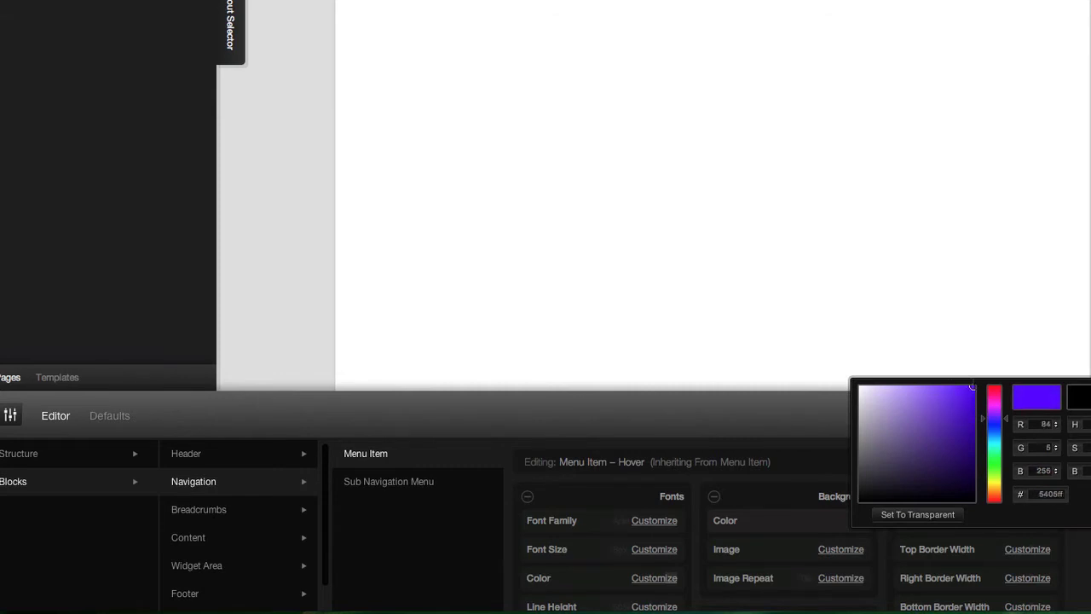
pyautogui.press('Return')
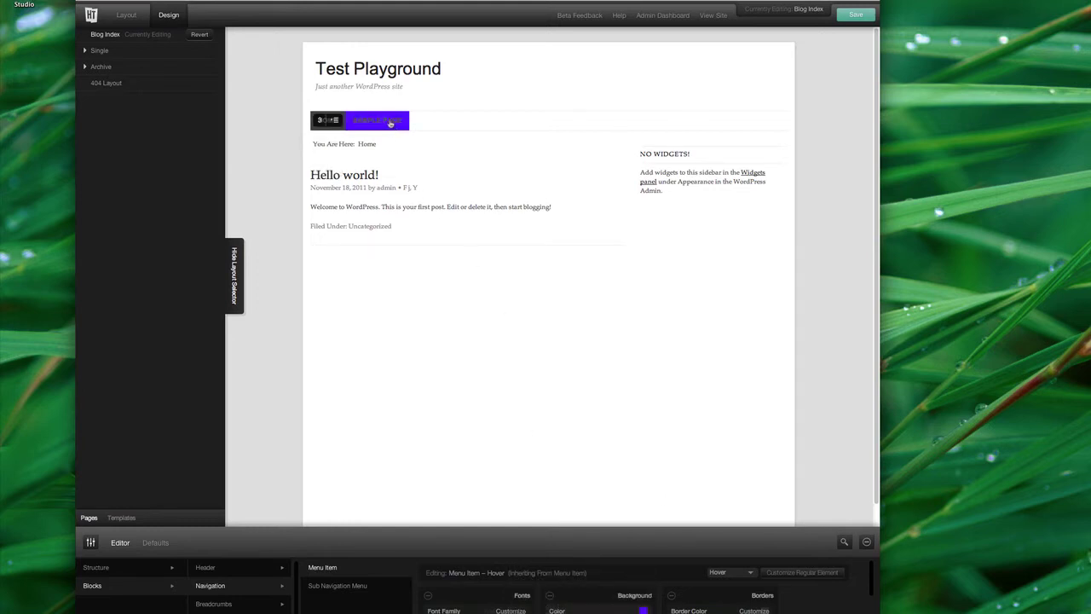
pyautogui.click(643, 610)
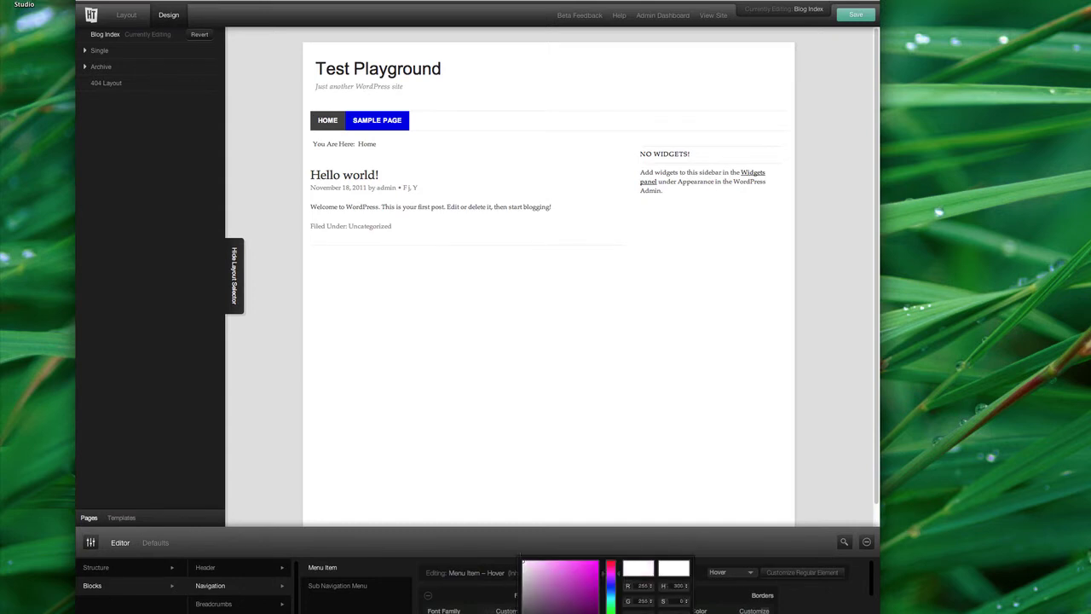
pyautogui.press('Escape')
pyautogui.scroll(-5, 783, 611)
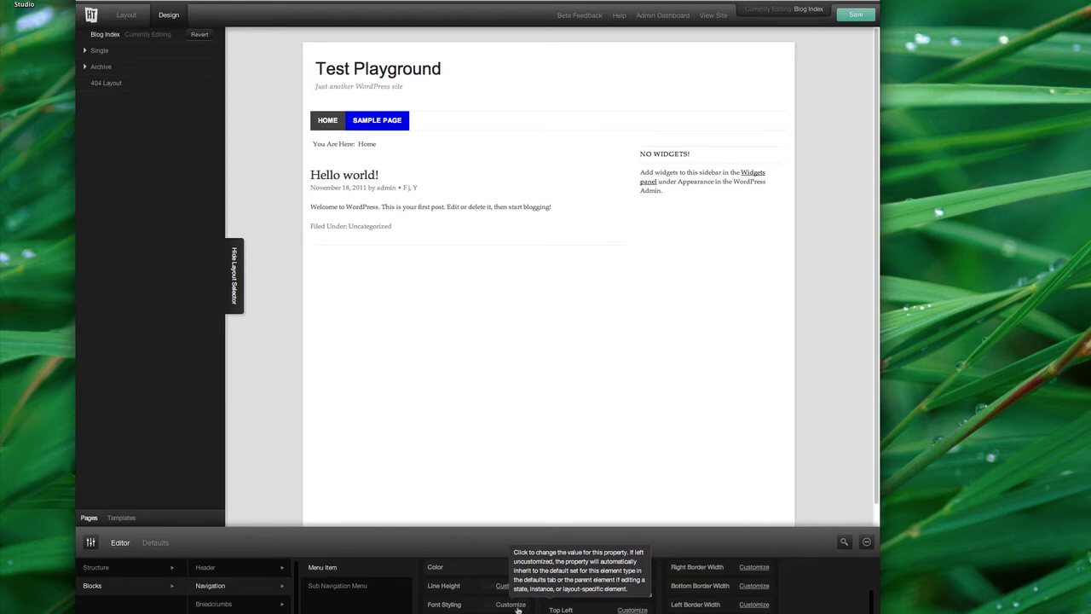
pyautogui.scroll(-2, 518, 609)
pyautogui.scroll(-3, 517, 609)
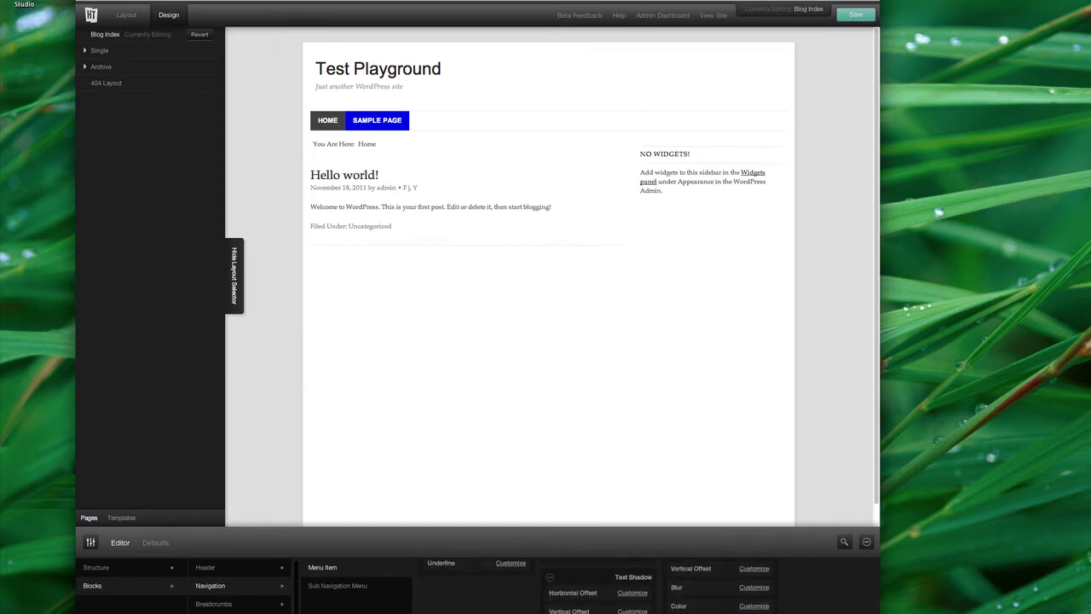
pyautogui.scroll(5, 518, 597)
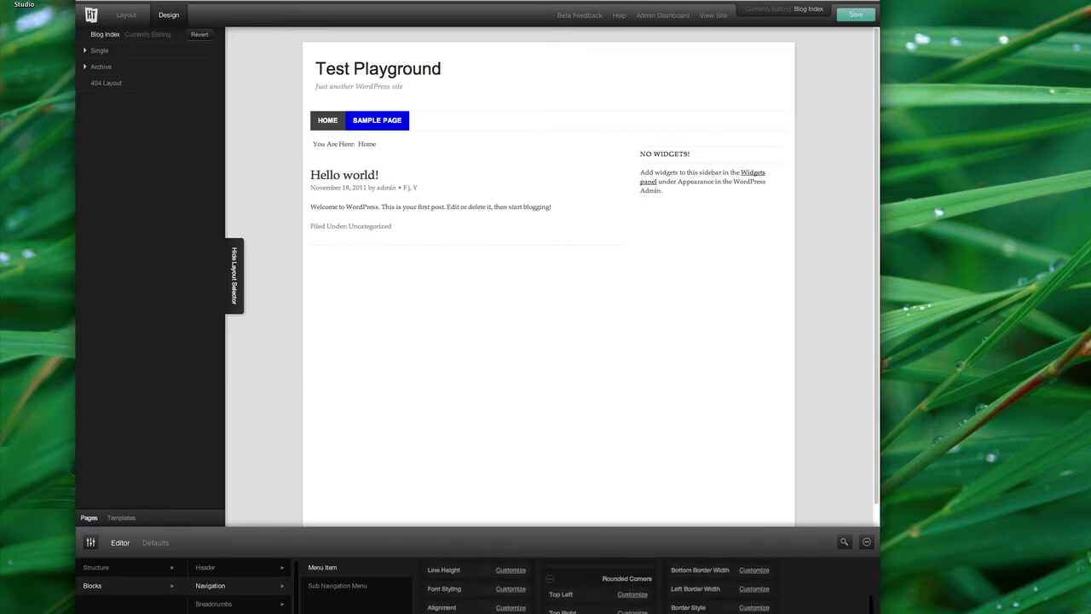